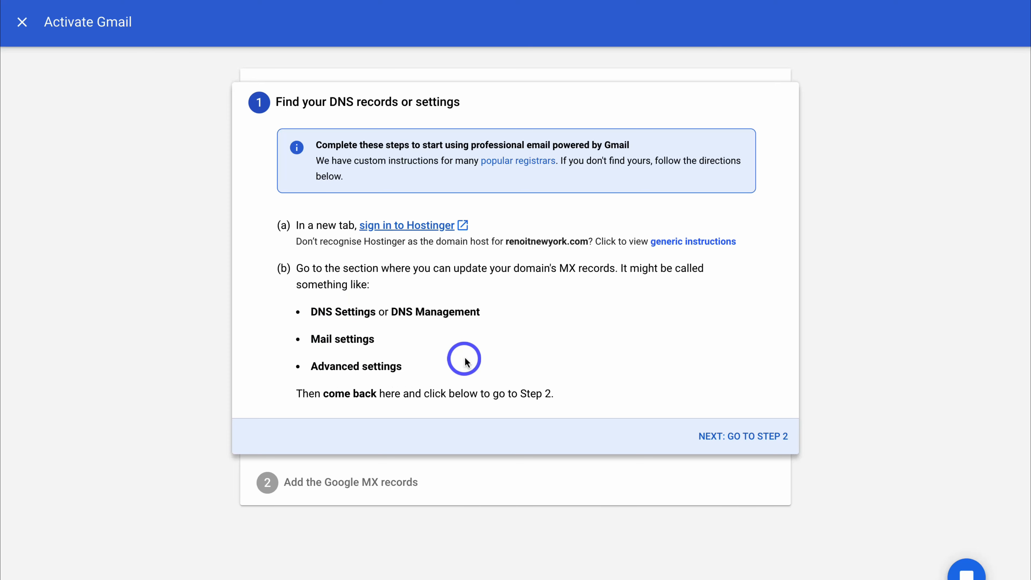
Advance the Gmail activation to step 2 and bring up renoitnewyork.com's DNS records management in Hostinger
left_click(735, 438)
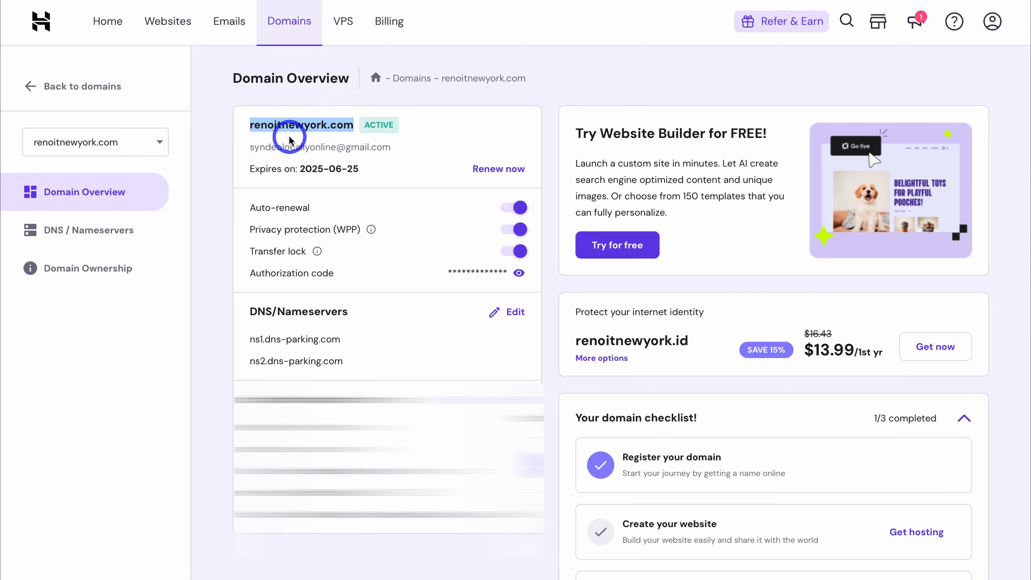
left_click(108, 236)
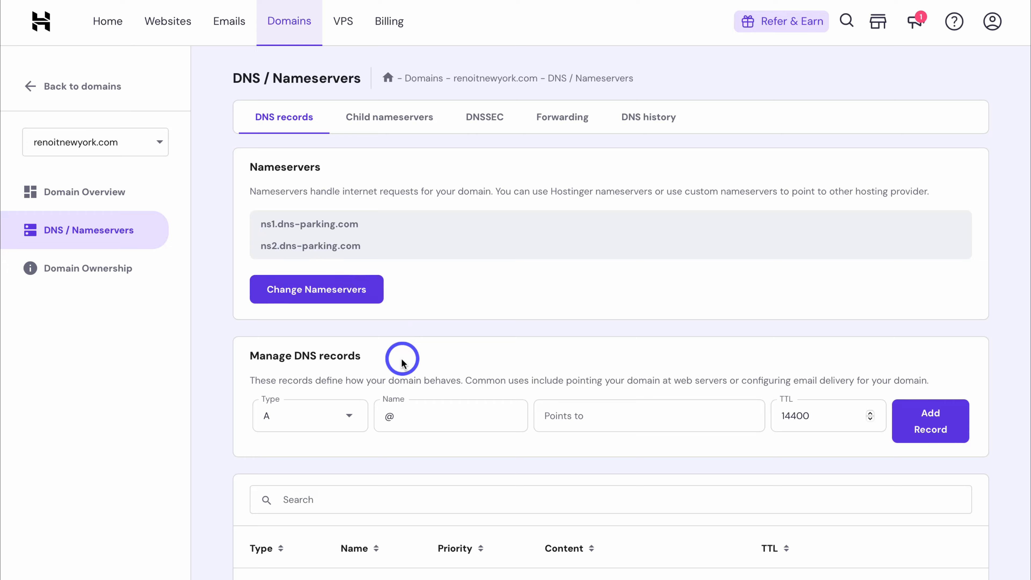
scroll(404, 359, "down", 4)
scroll(403, 360, "up", 1)
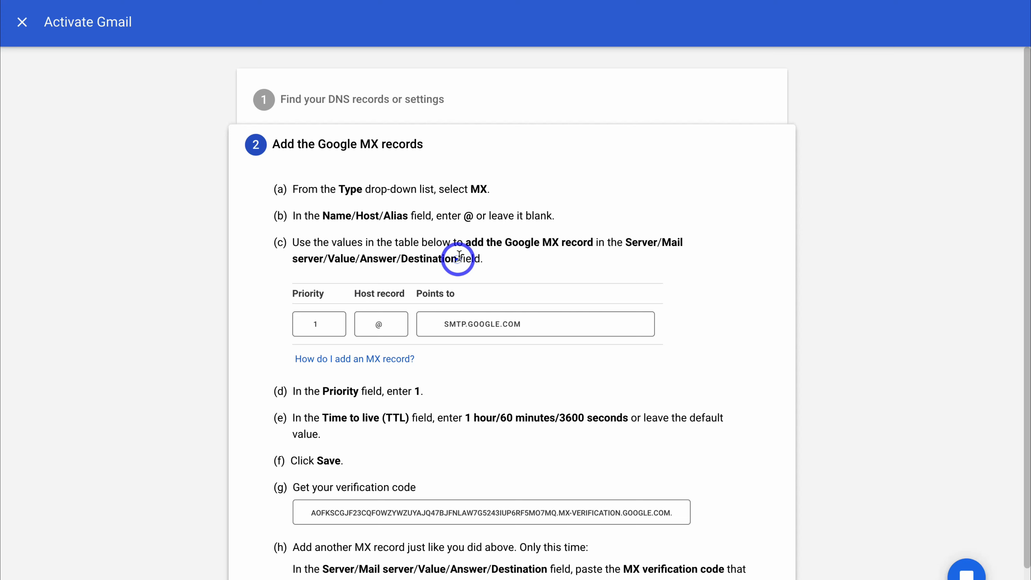
Copy the mail server value SMTP.GOOGLE.COM from the Google MX record instructions
left_click_drag(458, 257, 628, 244)
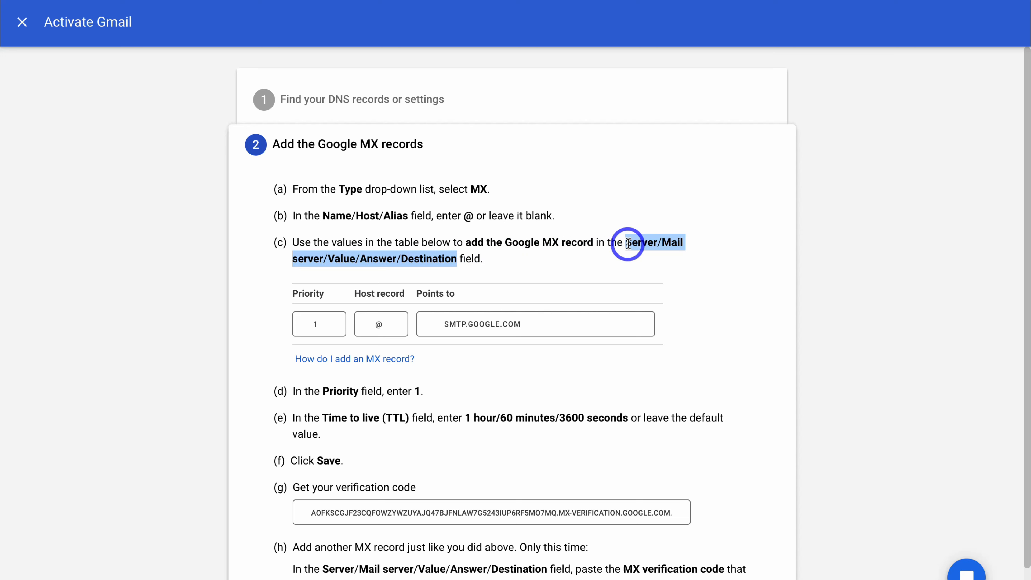
left_click(605, 259)
left_click_drag(524, 323, 452, 325)
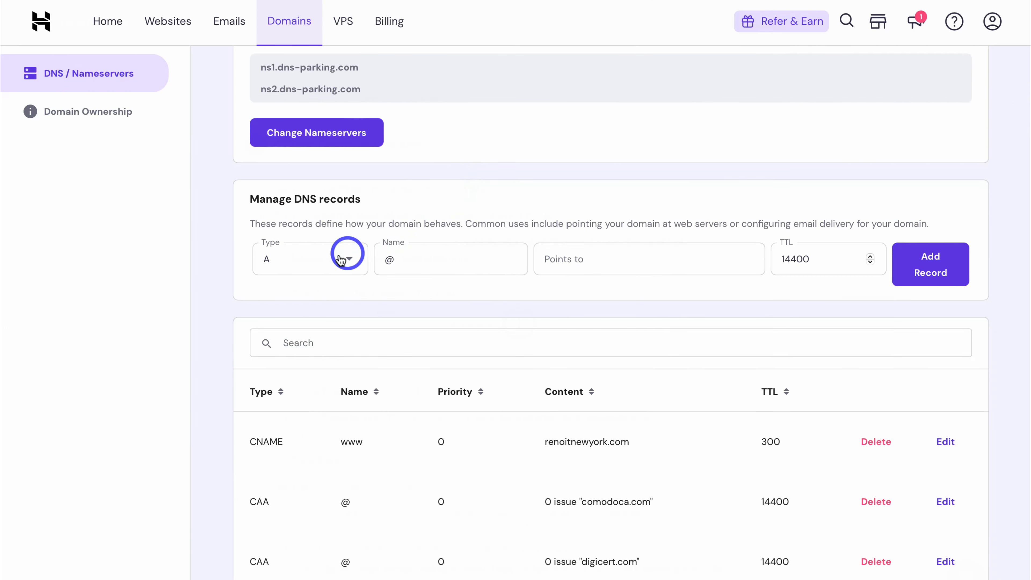
In Hostinger, add an MX record named @ with mail server SMTP.GOOGLE.COM, priority 1 and the default TTL
left_click(348, 262)
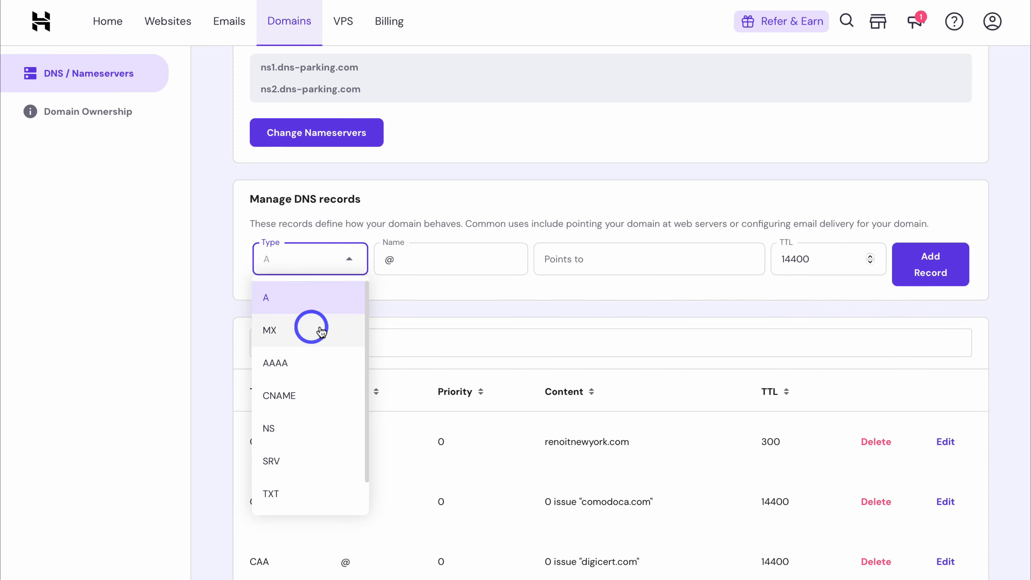
left_click(312, 328)
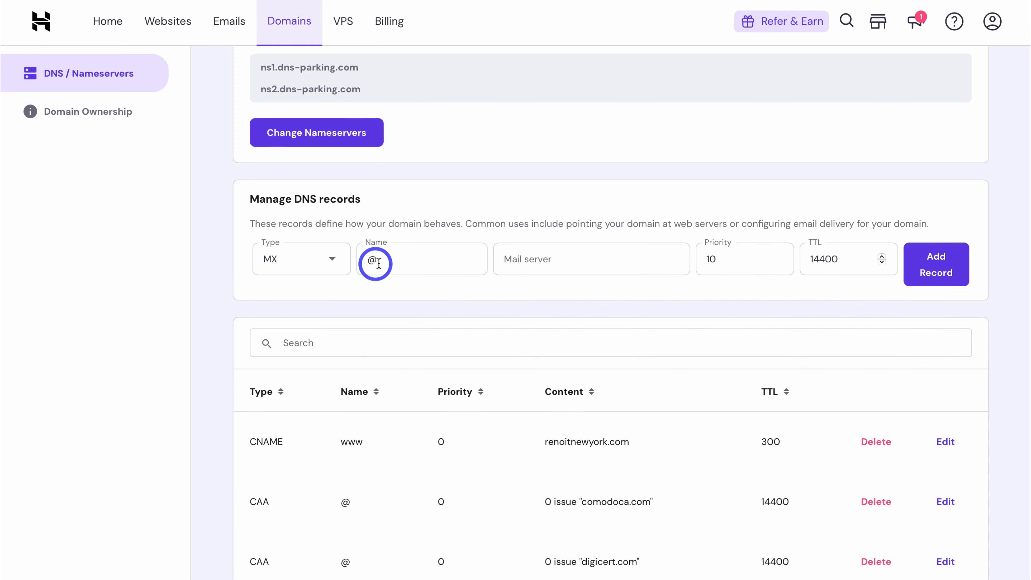
left_click(511, 260)
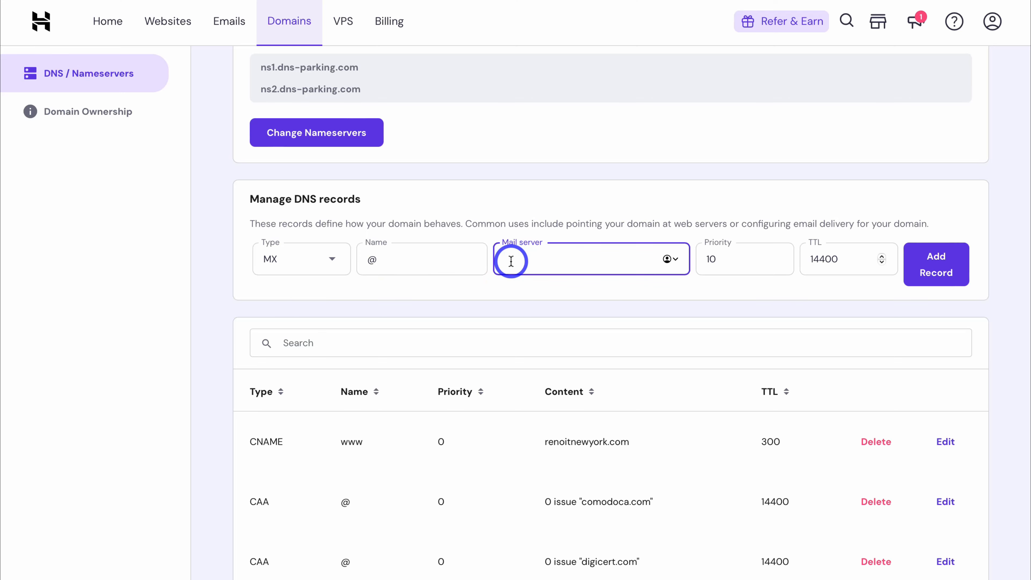
left_click(732, 260)
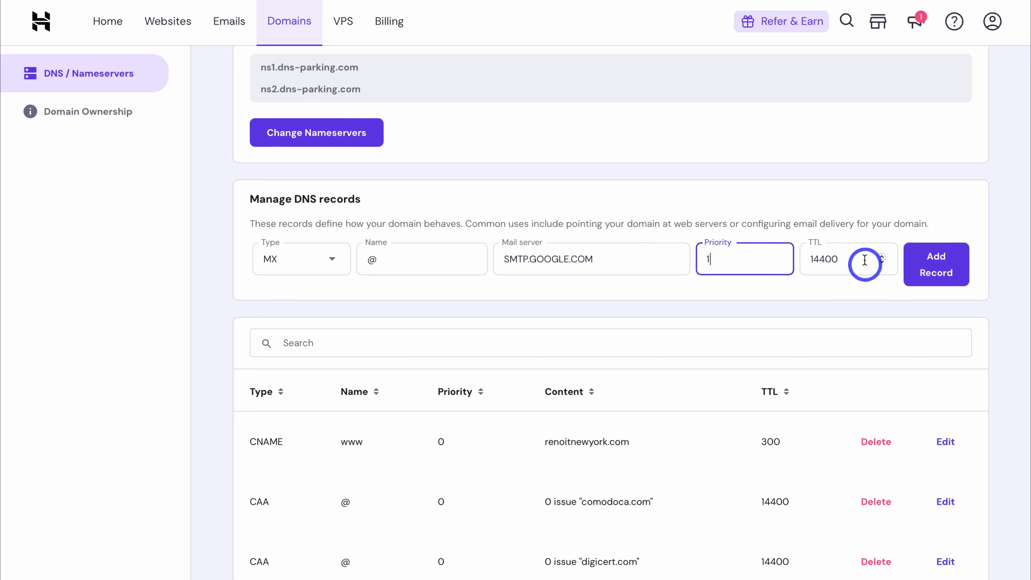
left_click(933, 262)
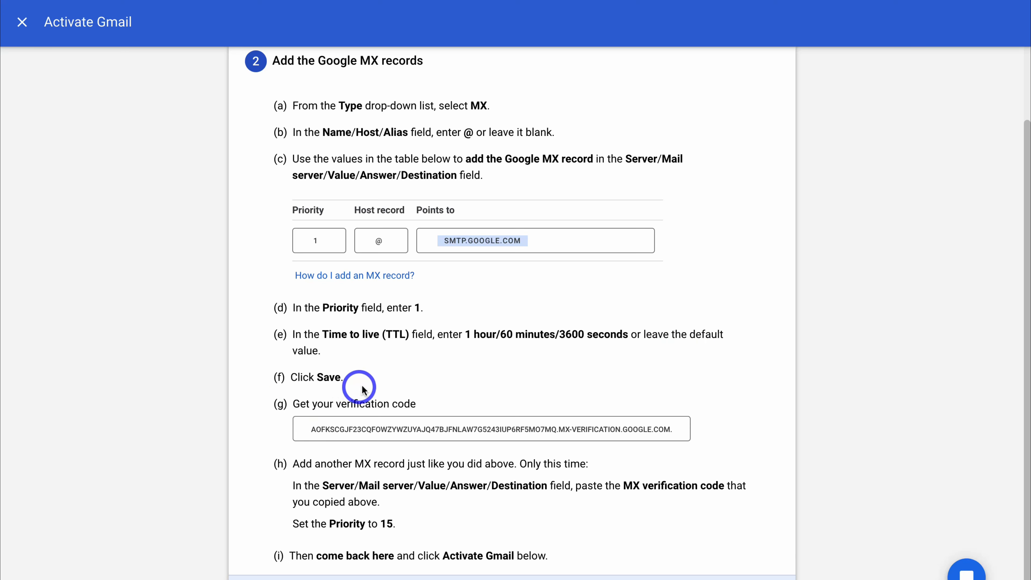
Copy the MX verification code from the Gmail activation instructions and review the directions for the second record
left_click_drag(362, 377, 275, 121)
left_click(396, 311)
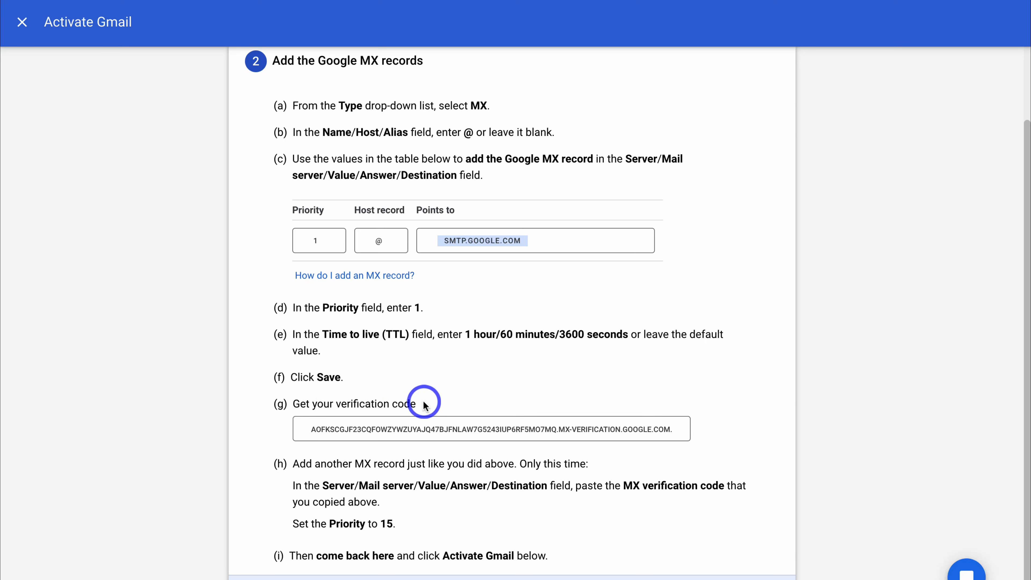
left_click(443, 430)
scroll(443, 431, "up", 1)
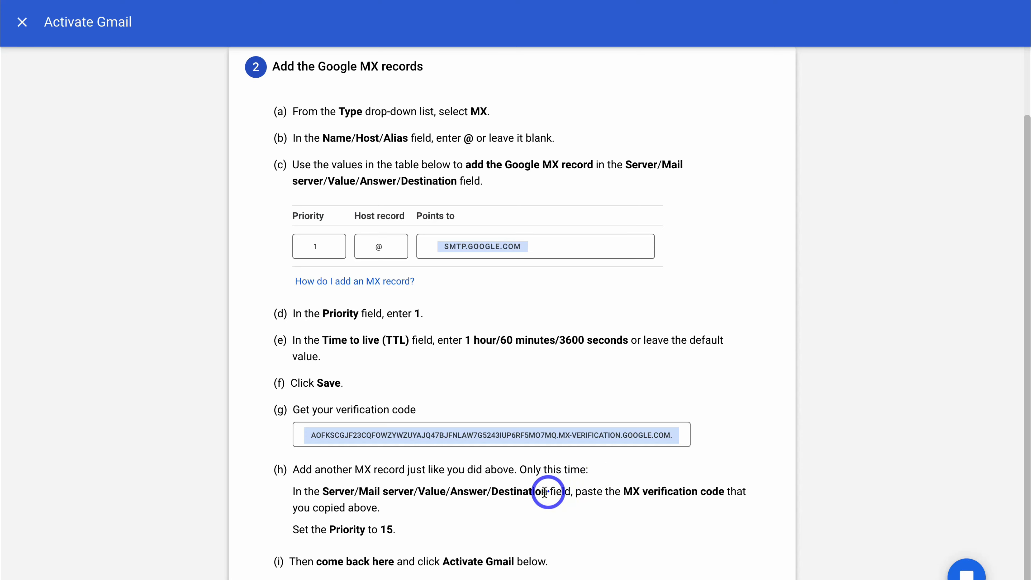
left_click_drag(547, 492, 331, 492)
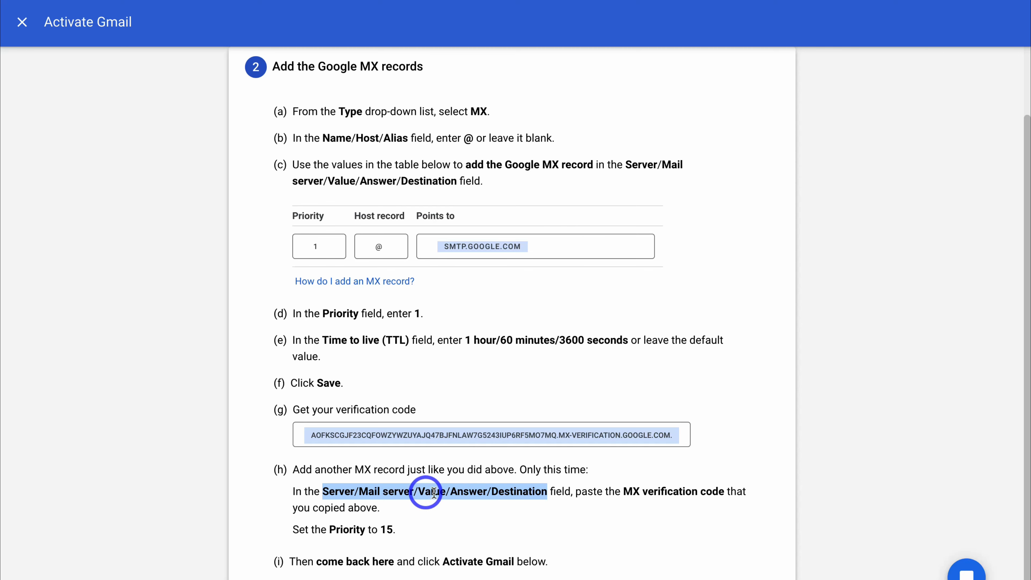
left_click(536, 508)
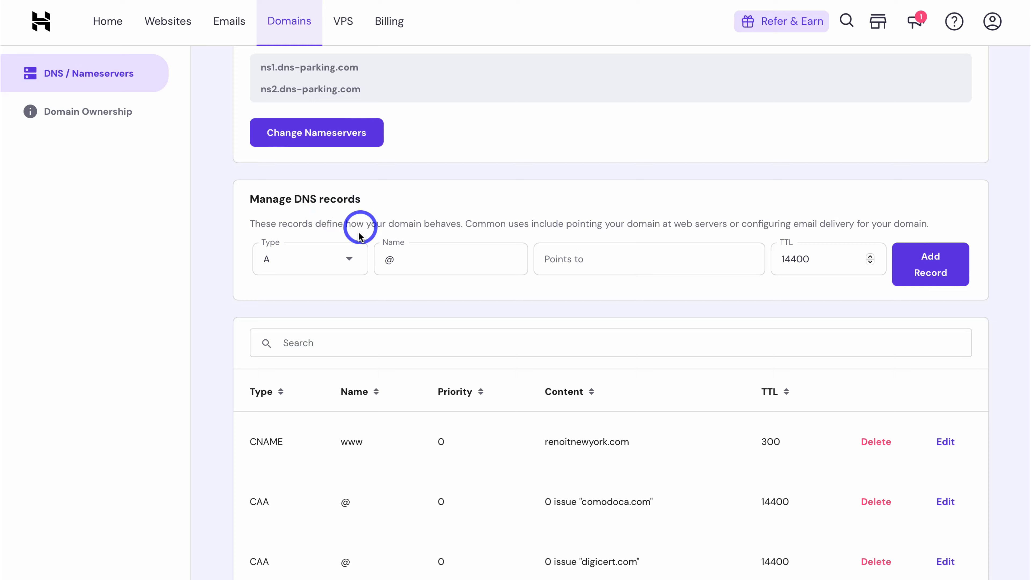
In Hostinger, add a second MX record named @ with the MX verification code as mail server and priority 15
left_click(341, 263)
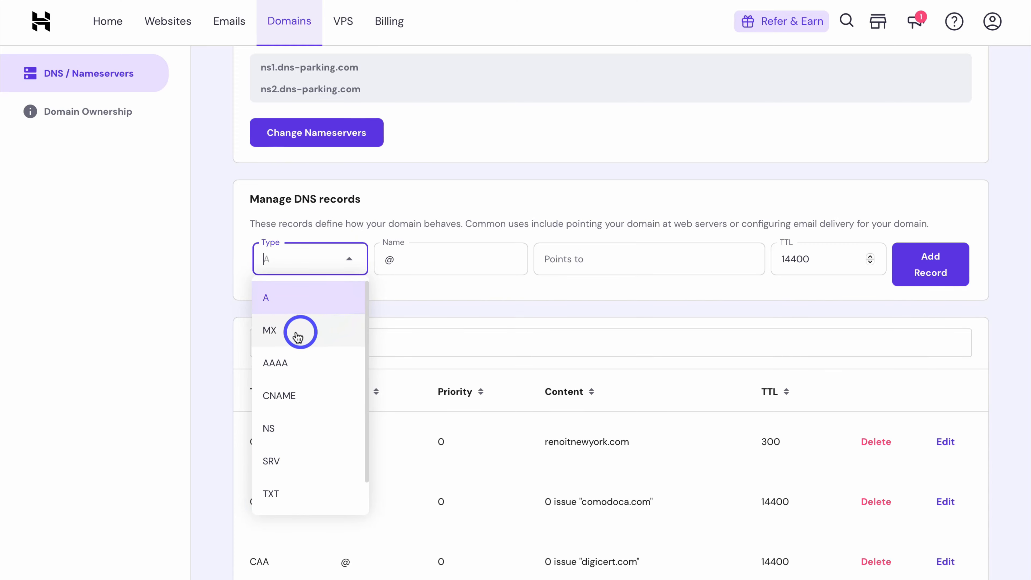
left_click(338, 332)
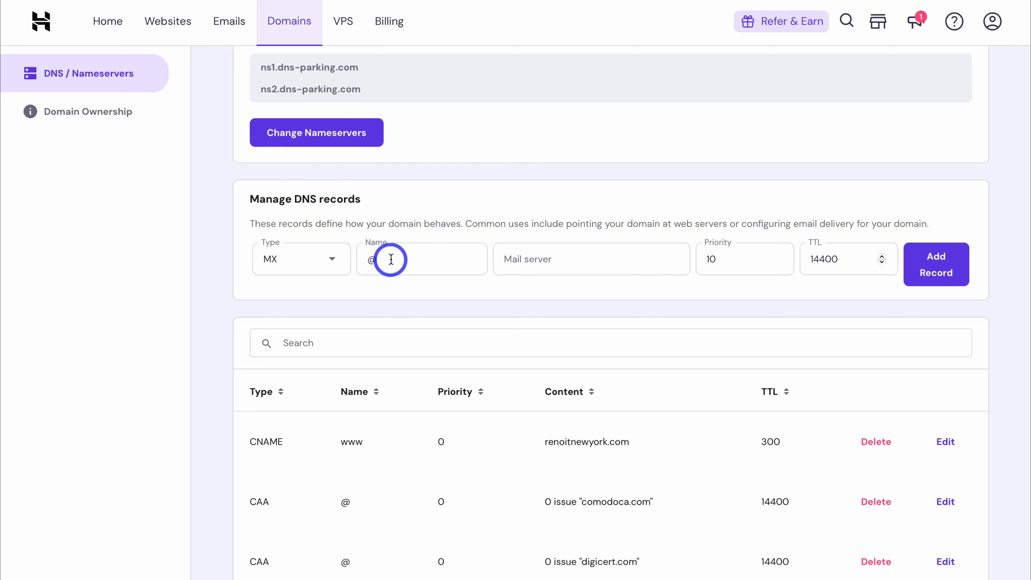
left_click(524, 260)
key("ctrl+v")
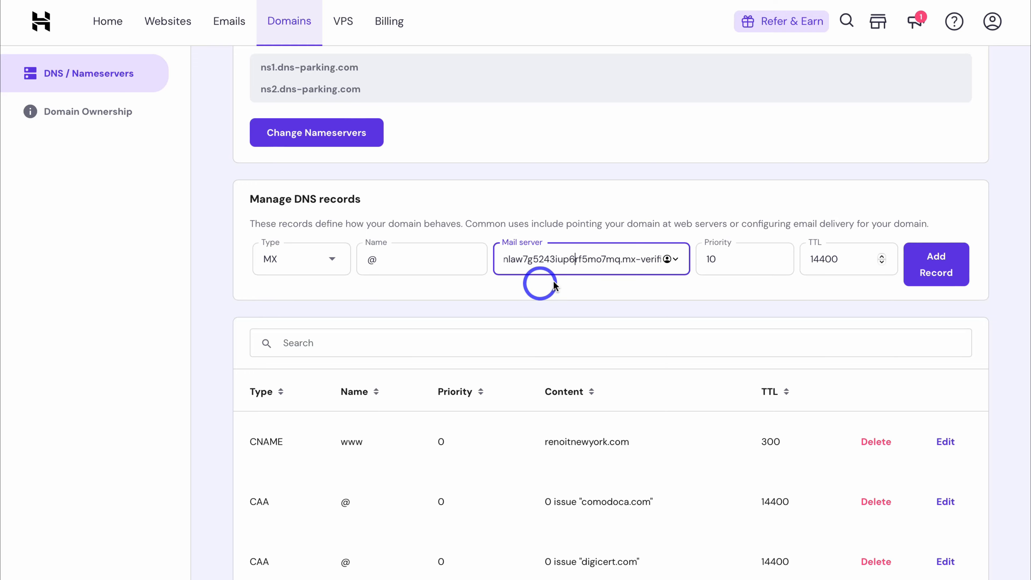
left_click(726, 258)
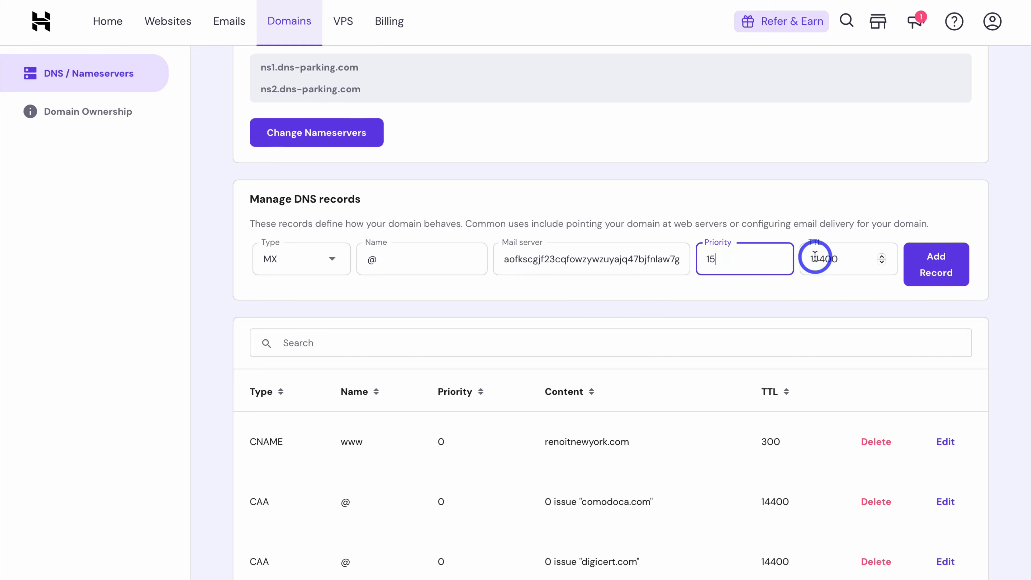
left_click(925, 271)
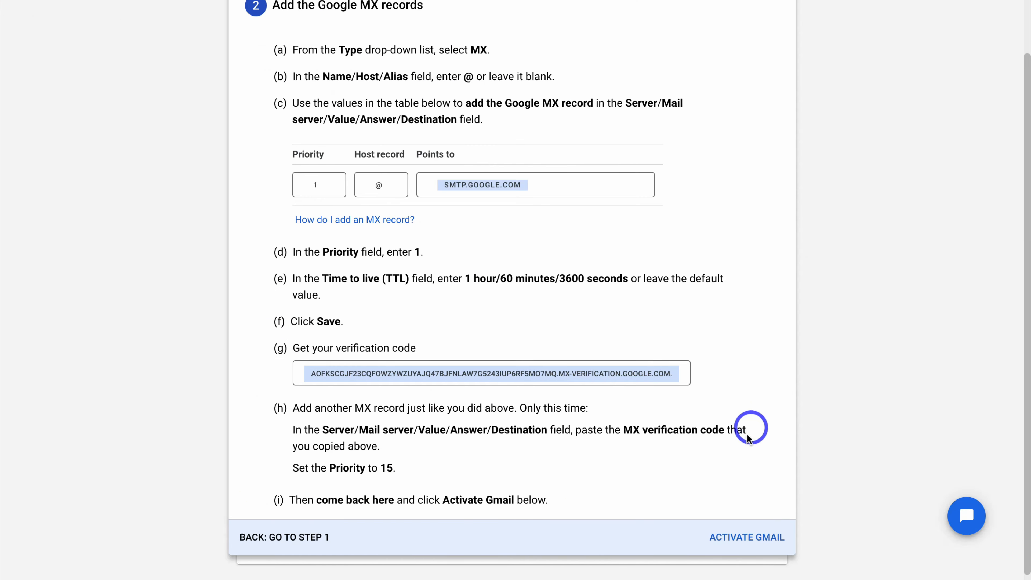
Activate Gmail for the domain in the Google Workspace setup and finish the activation
left_click(765, 538)
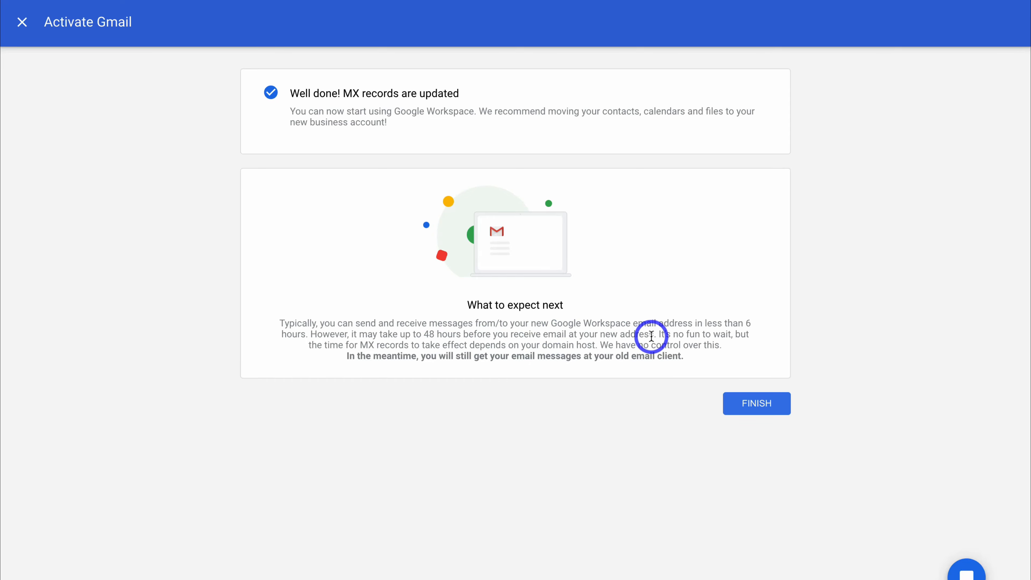
left_click(759, 404)
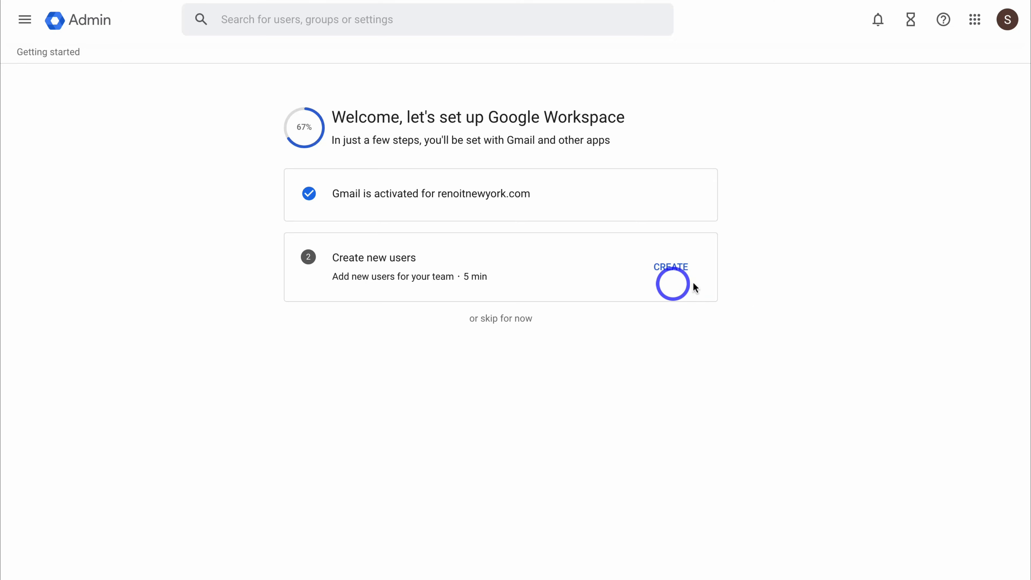
Create a team user with first name, surname and email username, plus the aliases admin and support, and complete the user setup
left_click(671, 269)
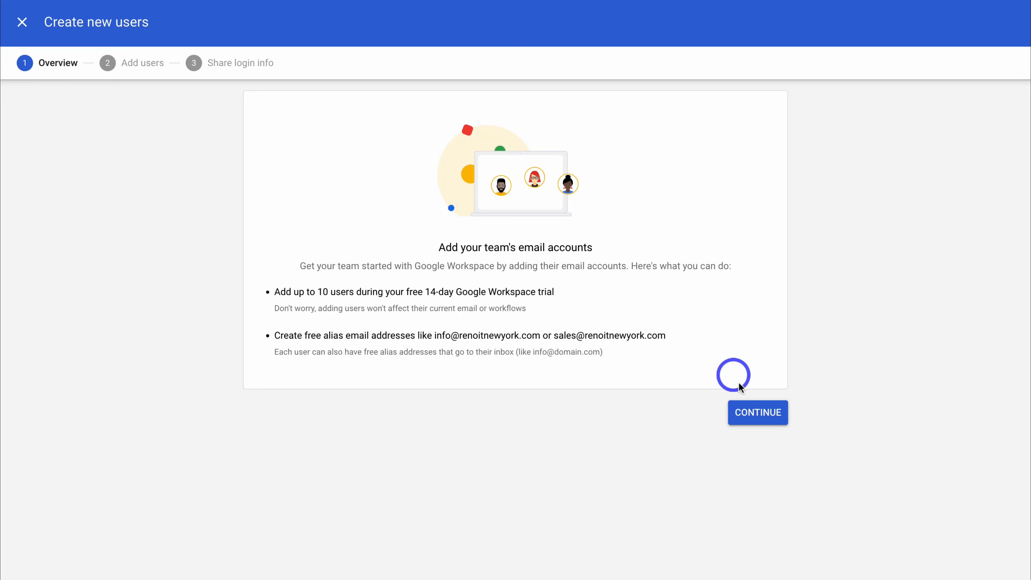
left_click(755, 413)
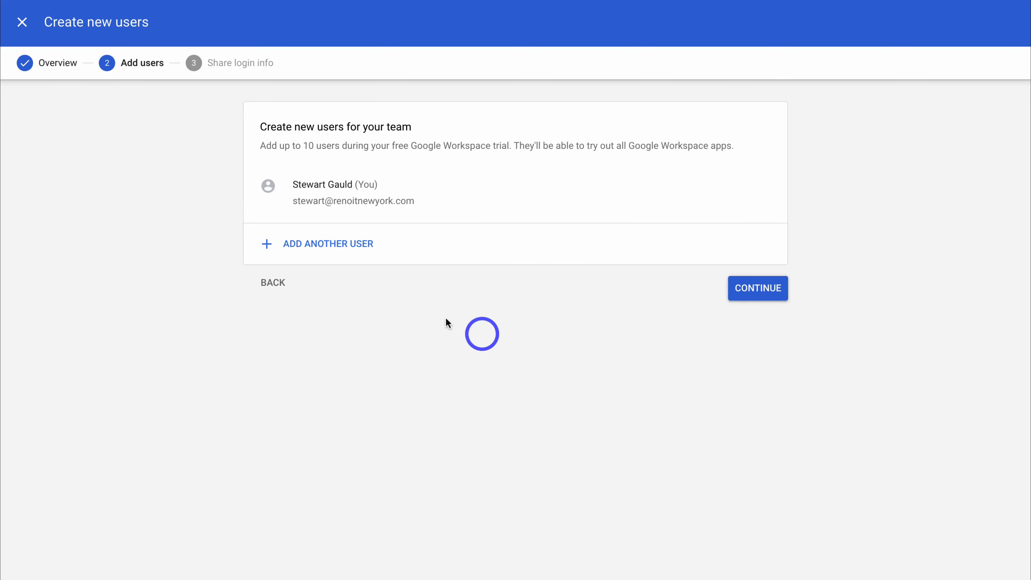
left_click(330, 245)
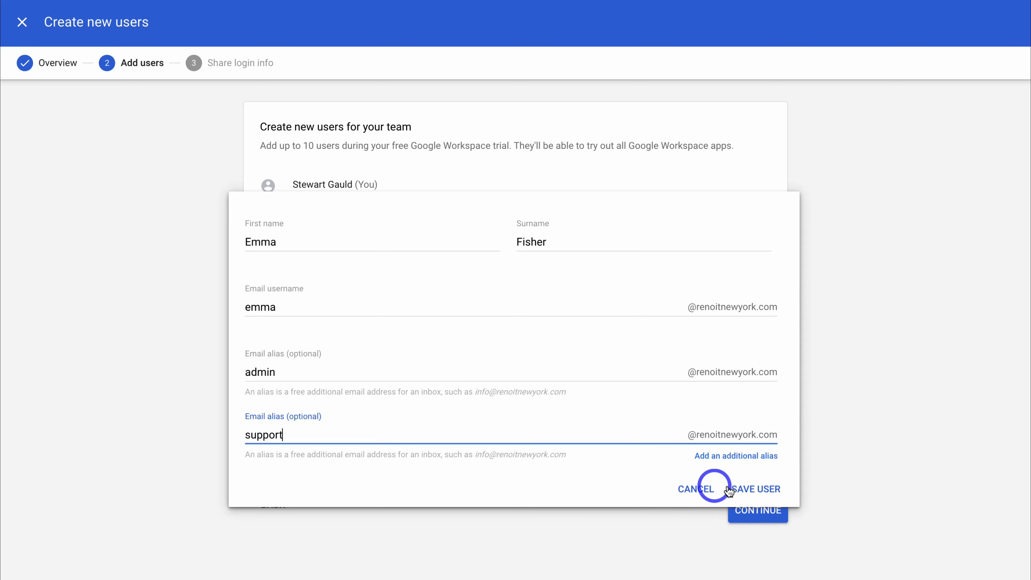
left_click(748, 488)
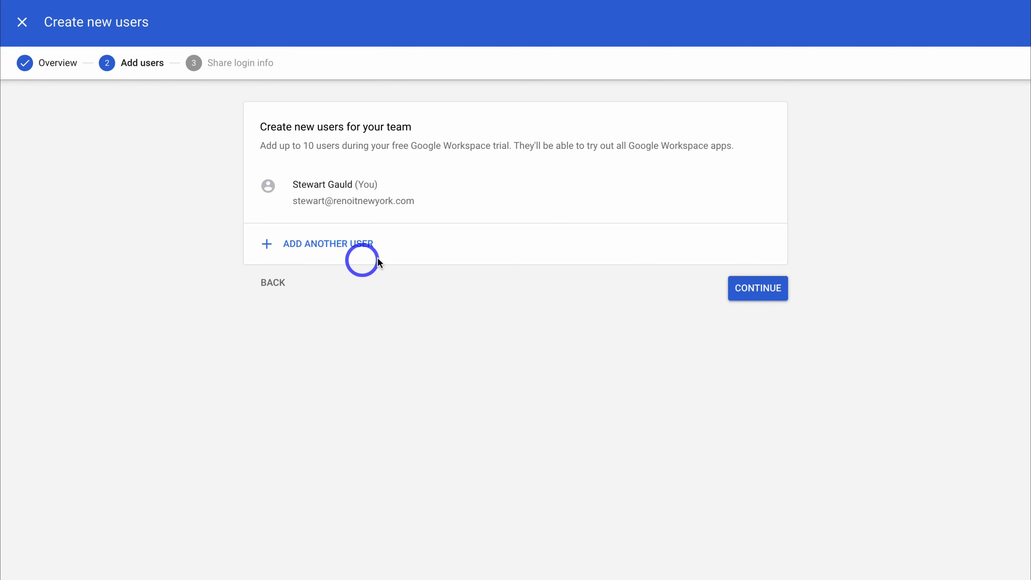
left_click(767, 288)
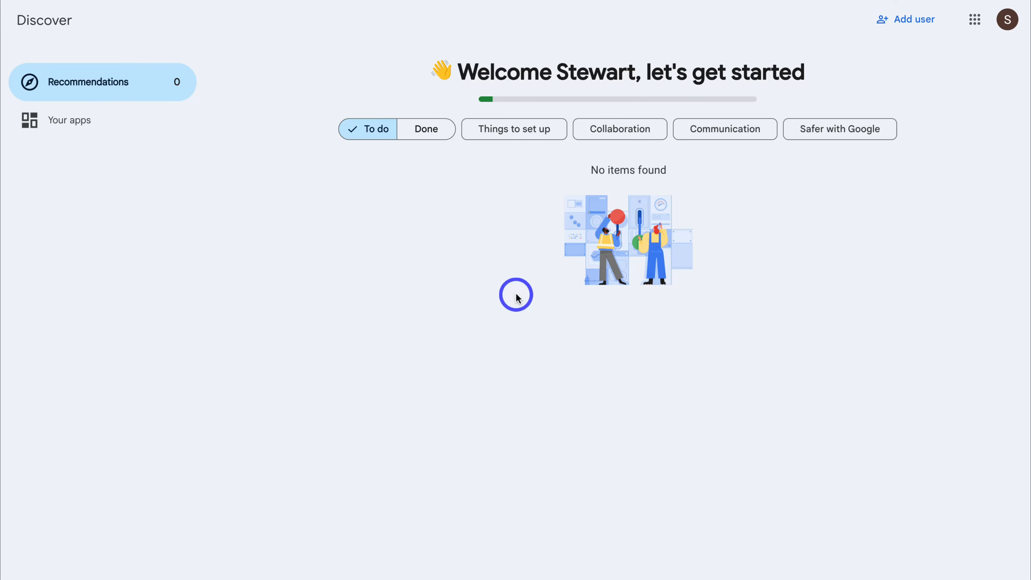
Open the Google Workspace Admin console from the Google apps
left_click(975, 21)
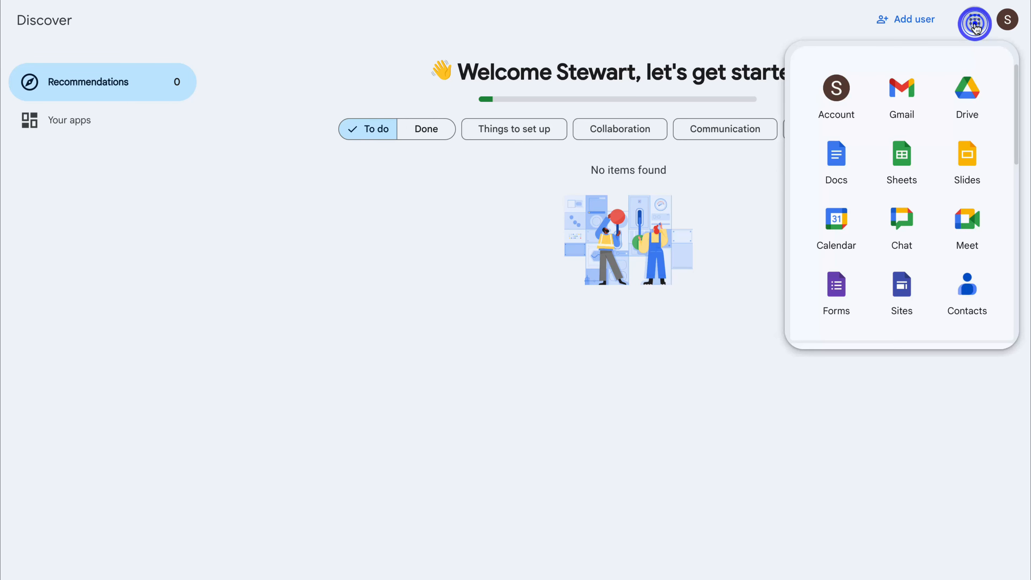
scroll(935, 127, "down", 5)
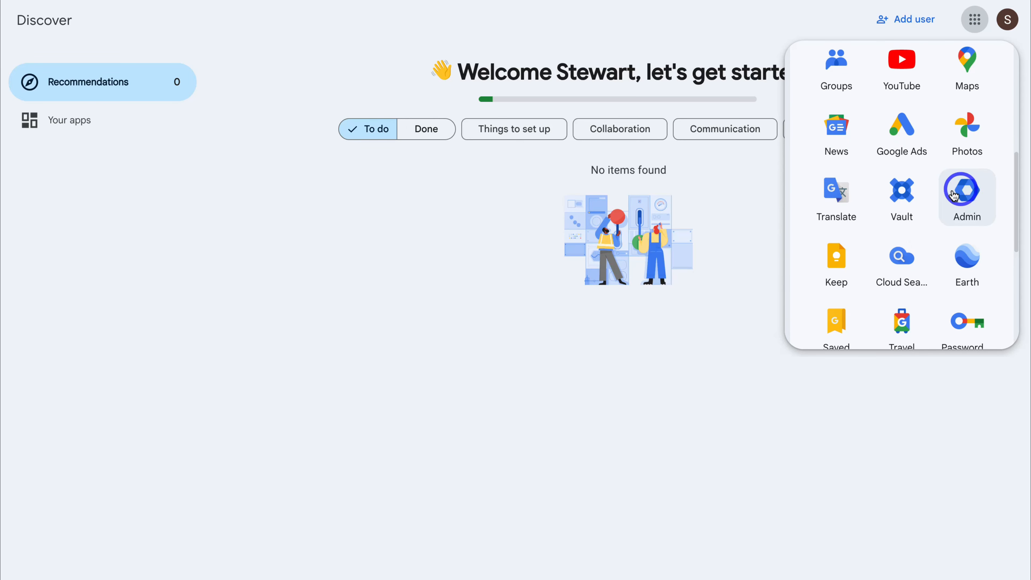
left_click(954, 196)
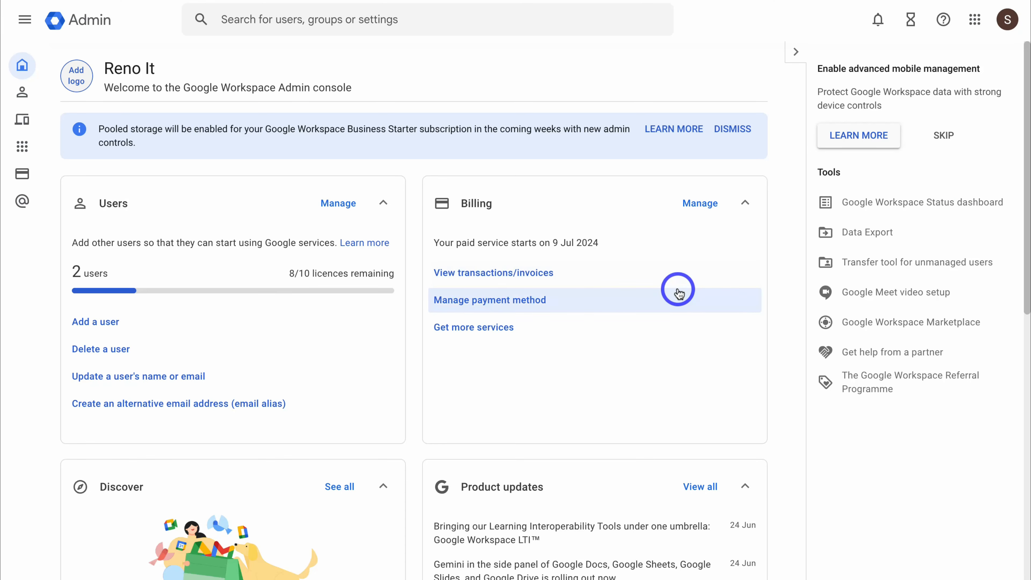